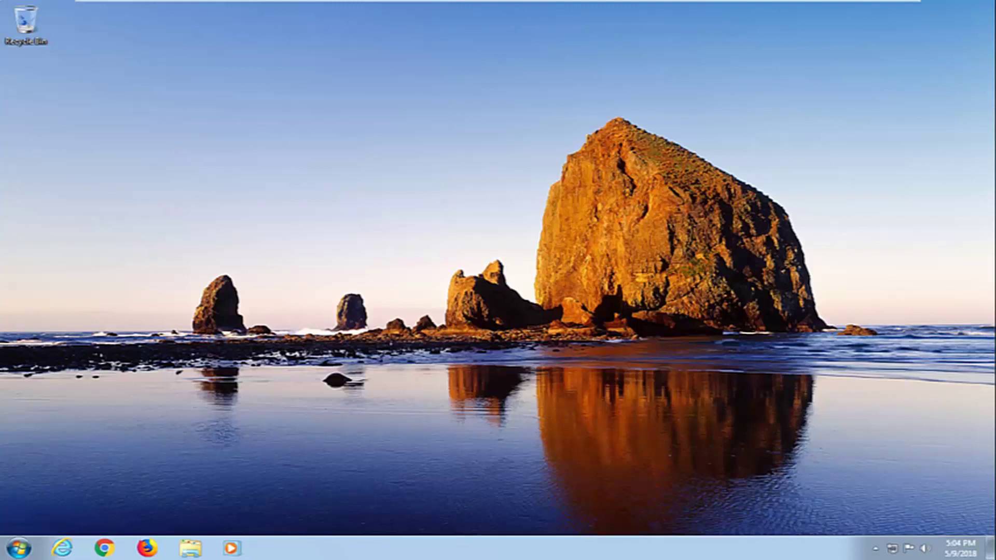
Search the Start menu for regedit and run it as administrator.
click(20, 548)
text(ref)
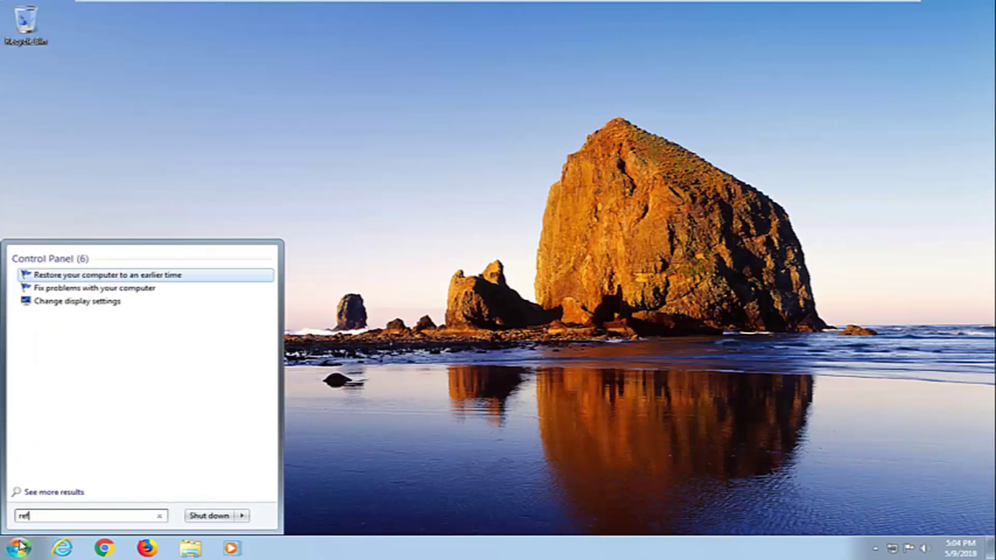
key(BackSpace)
text(gedit)
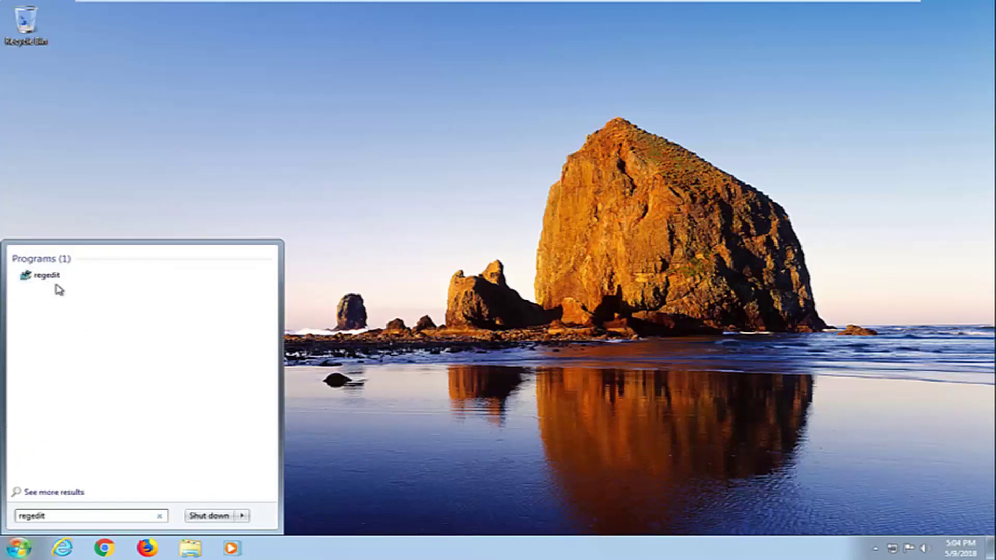
right_click(36, 280)
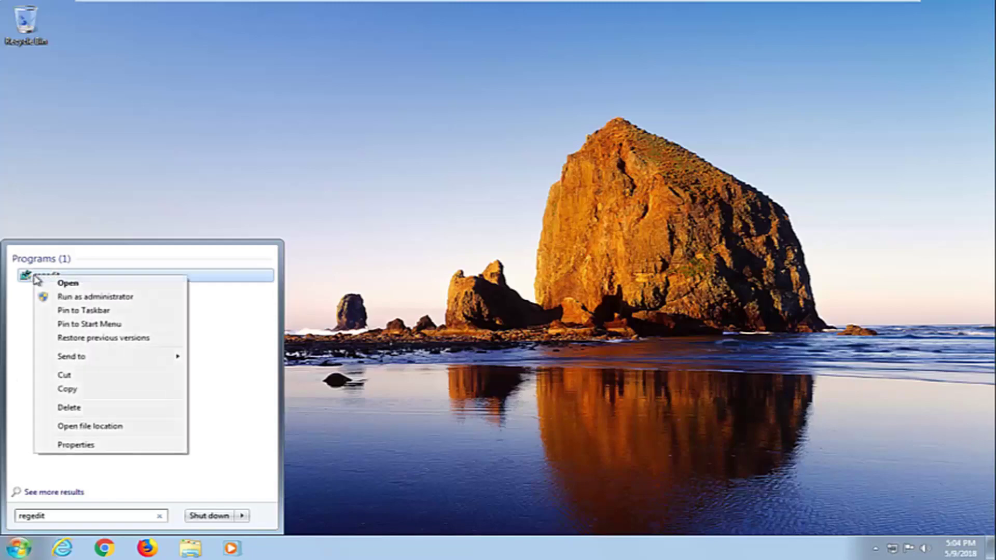
click(66, 297)
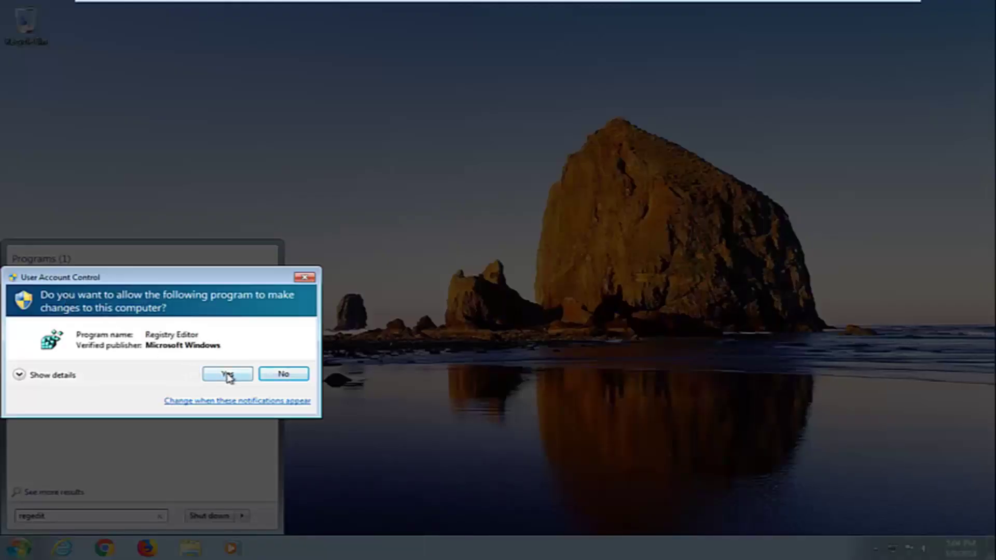
Allow Registry Editor through UAC and go to the HKEY_CLASSES_ROOT\.exe key.
click(228, 374)
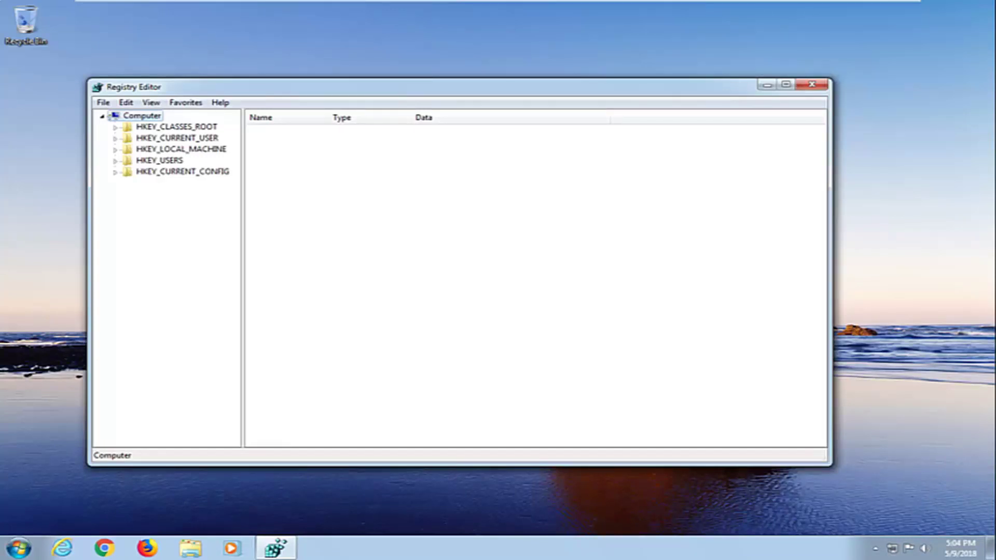
click(115, 128)
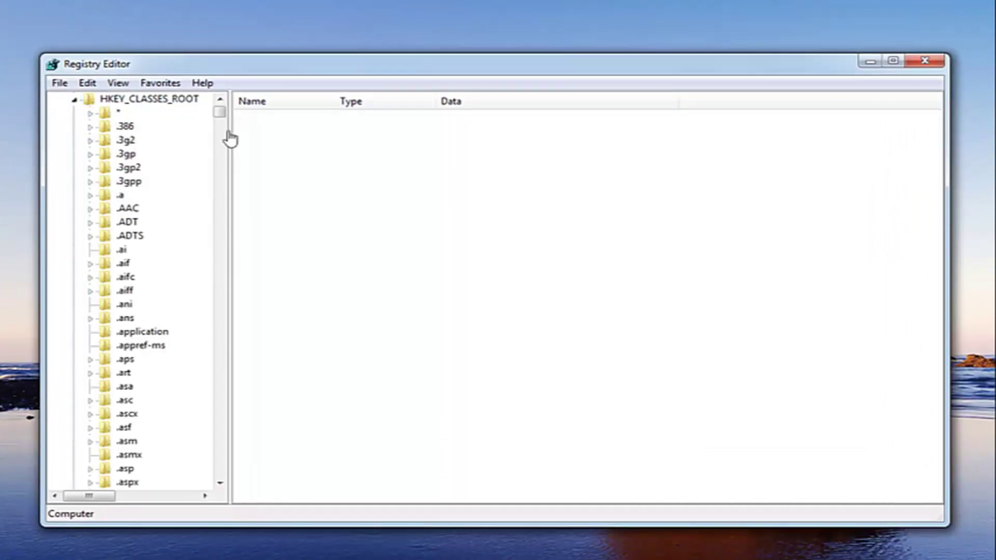
scroll(198, 256, down, 18)
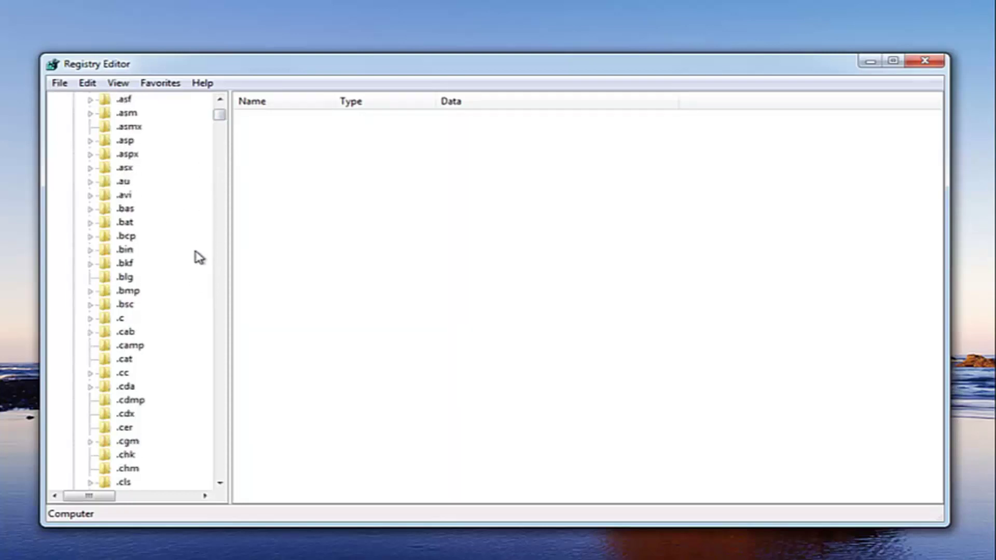
scroll(166, 294, down, 5)
scroll(145, 318, down, 7)
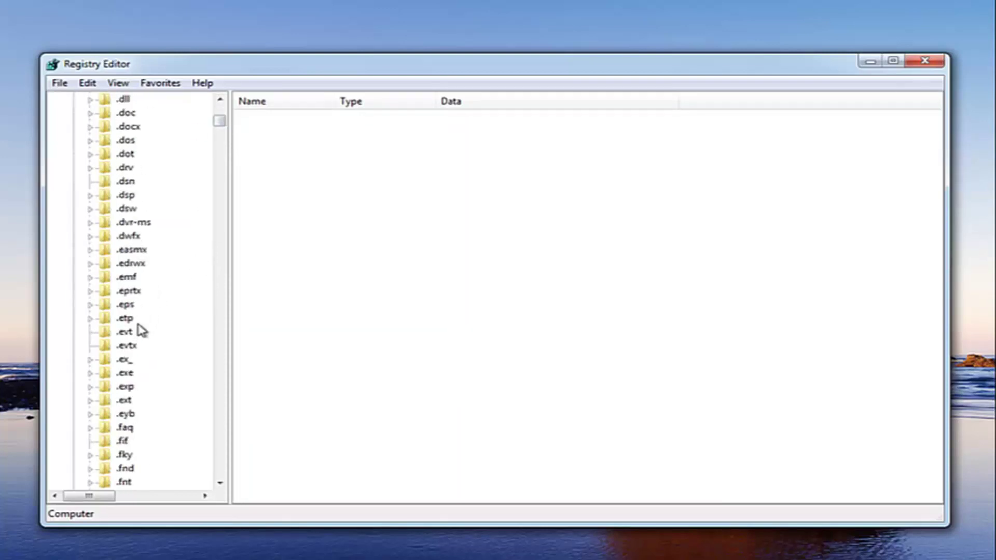
click(126, 374)
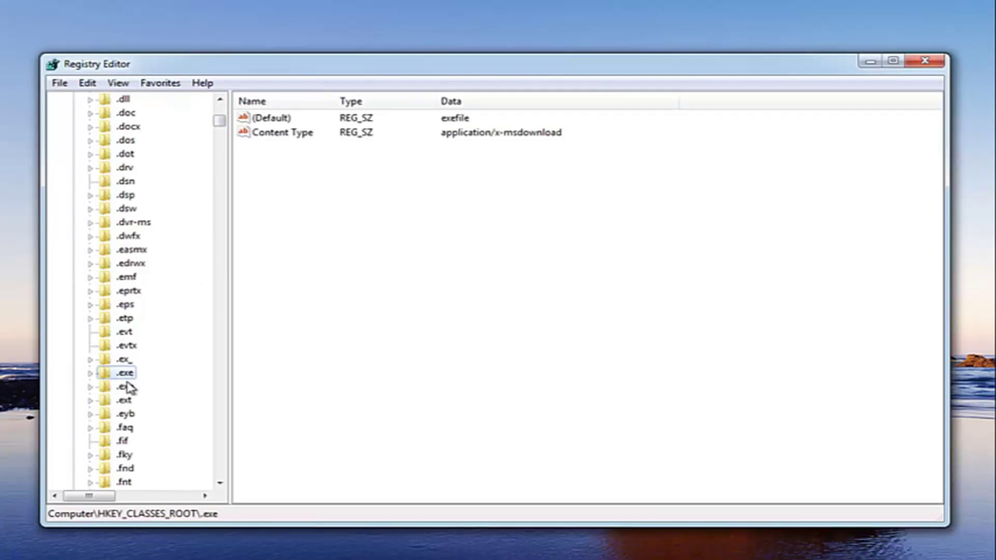
Confirm the .exe key's (Default) value data as exefile.
right_click(262, 125)
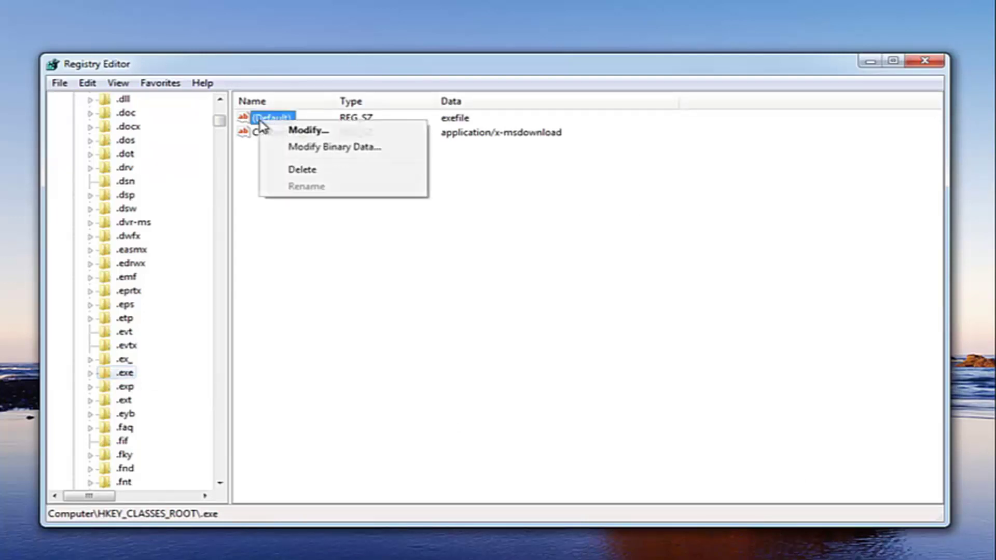
click(289, 130)
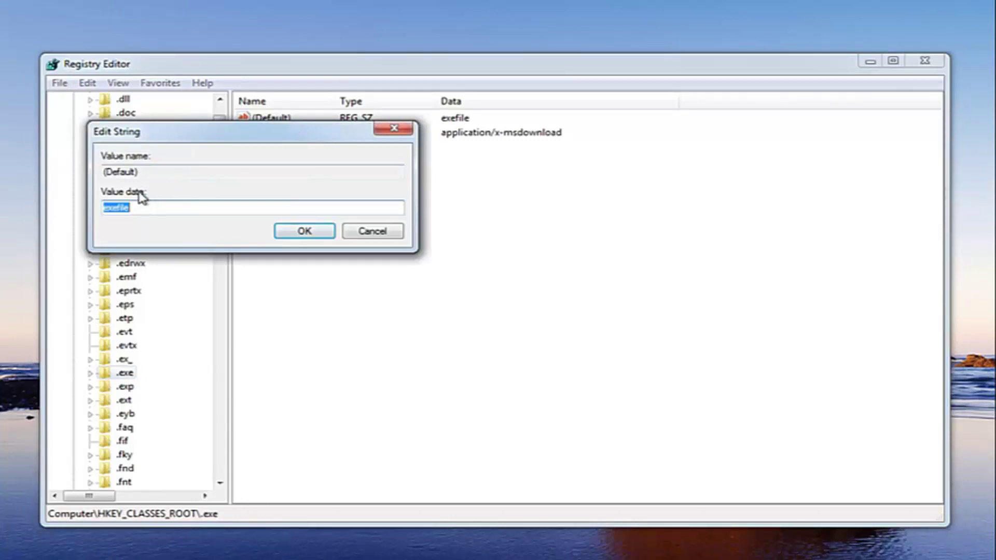
key(End)
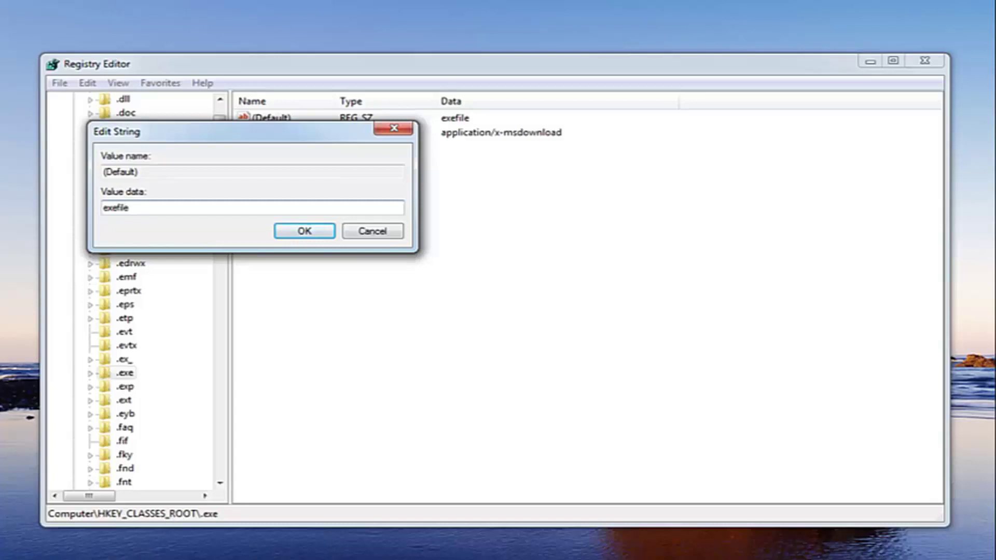
click(304, 232)
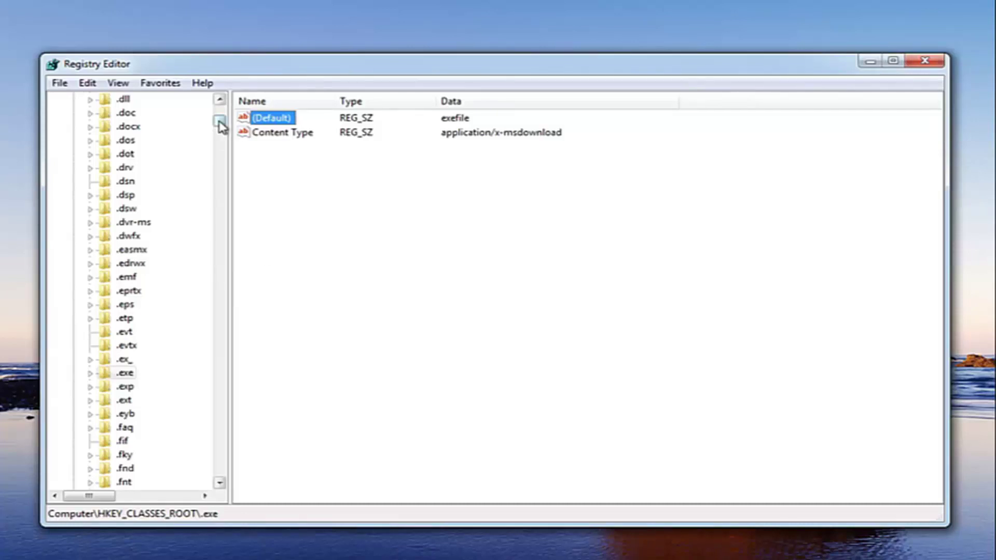
Move down the key tree and select HKEY_CLASSES_ROOT\exefile to view its values.
drag(222, 125, 222, 227)
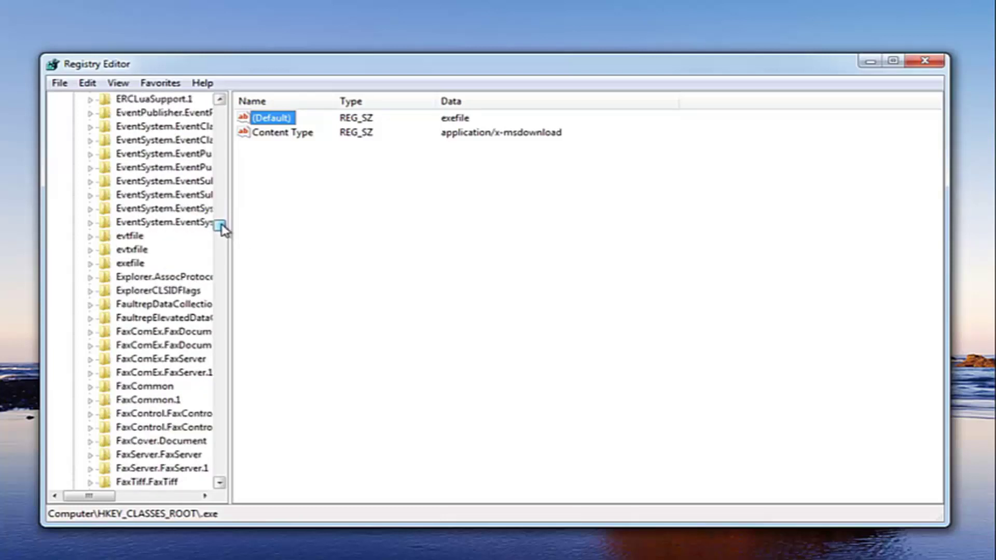
click(130, 264)
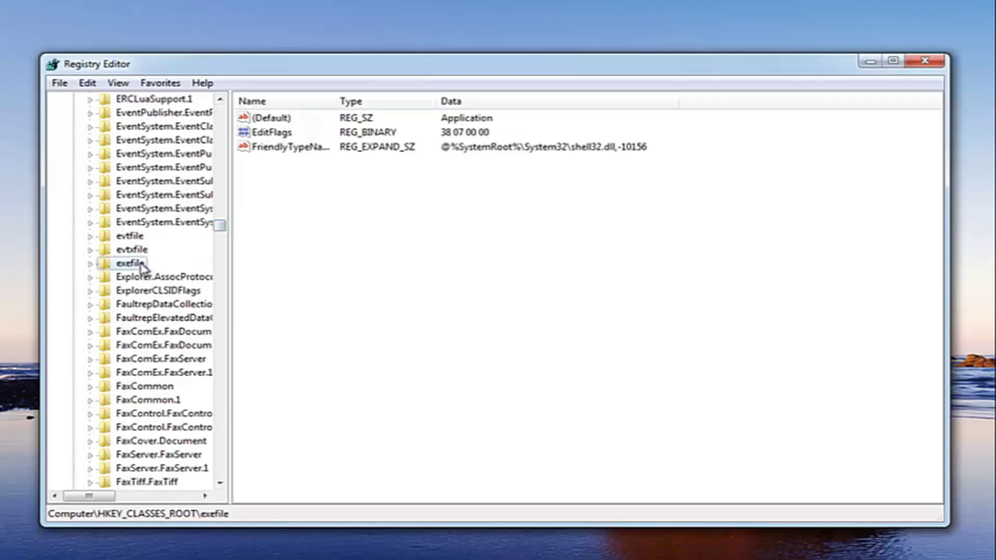
Edit the exefile (Default) string, selecting its Application data for replacement.
double_click(271, 119)
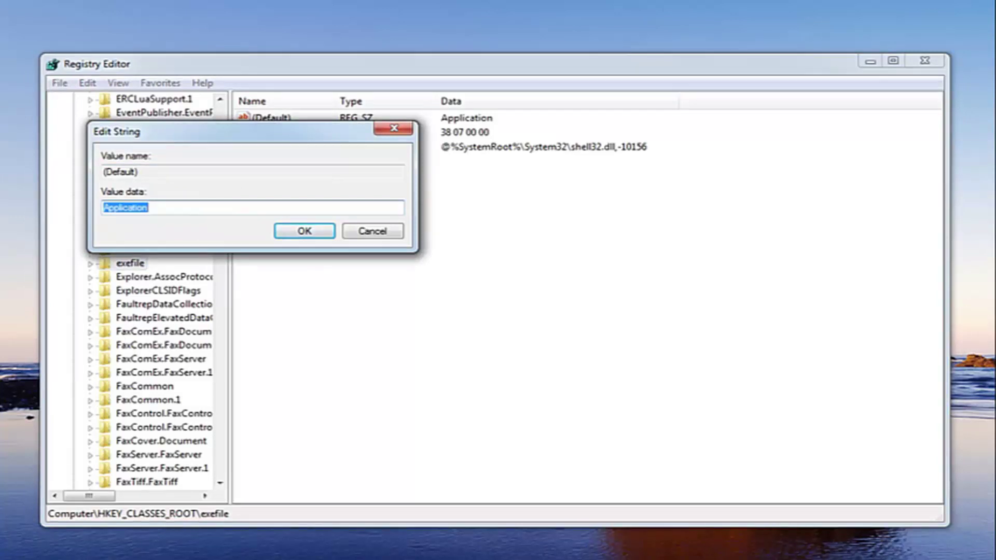
click(188, 208)
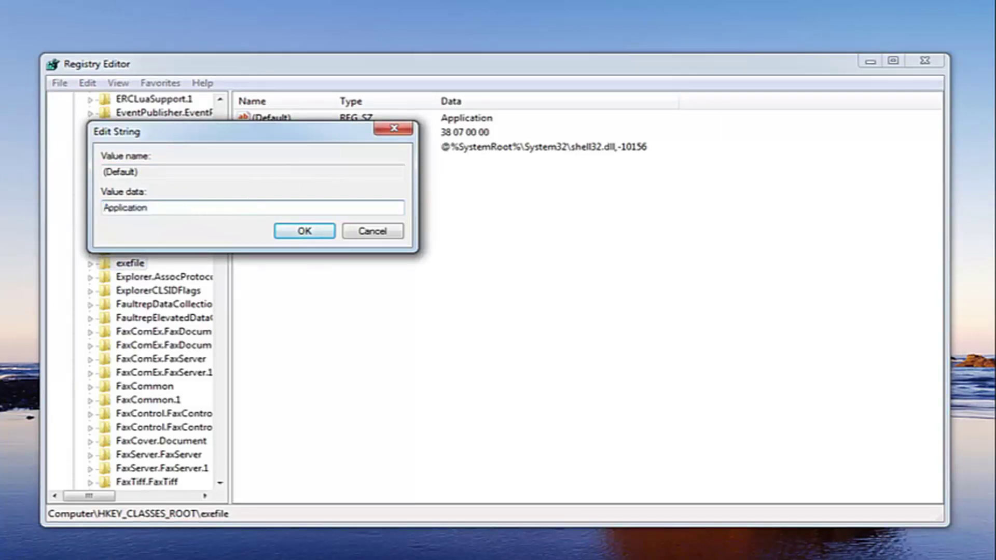
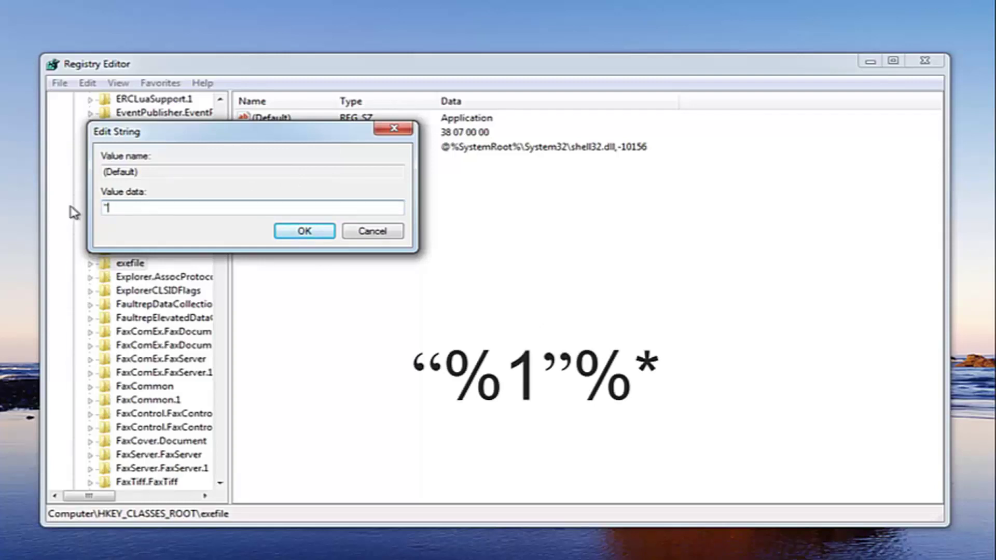
Enter "%1" as the exefile (Default) value data in the Edit String dialog.
text(%)
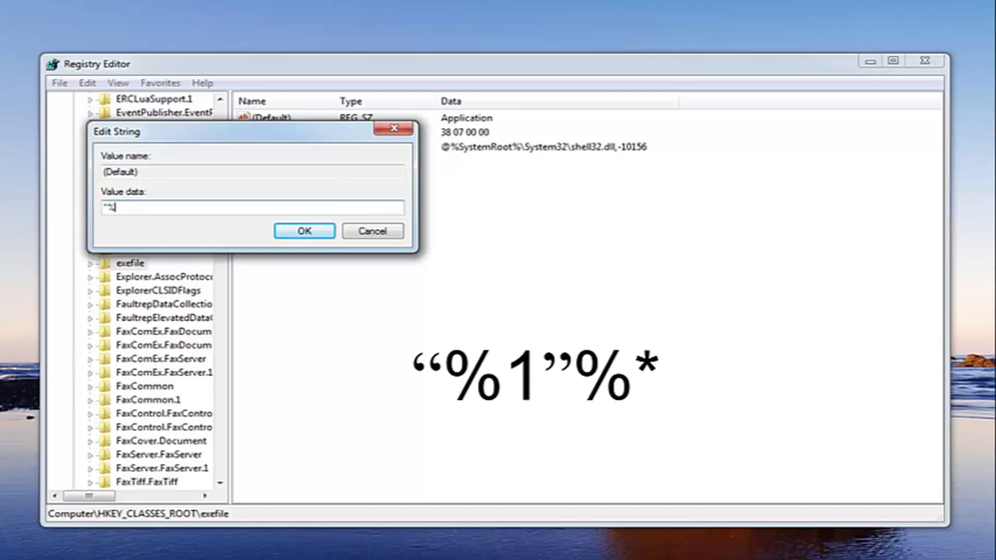
text(1)
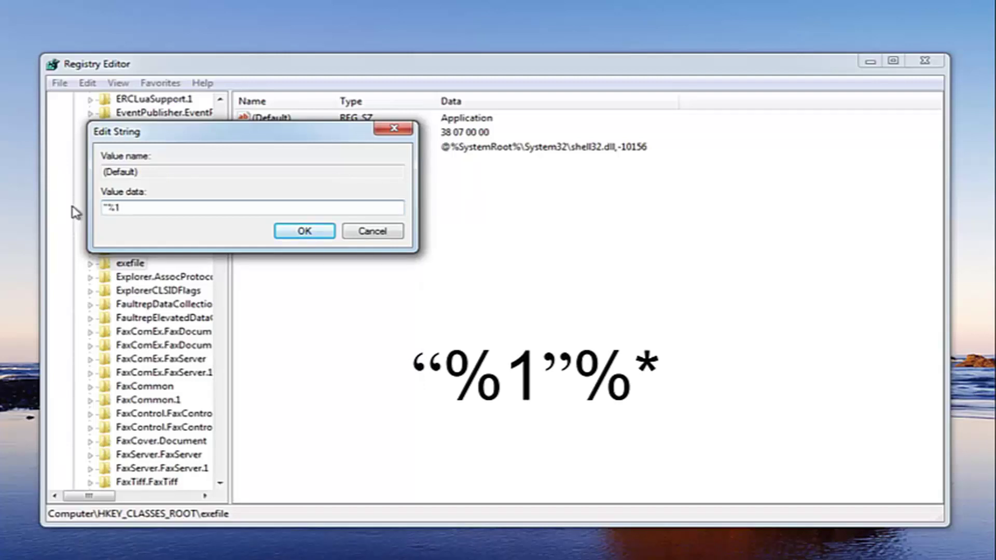
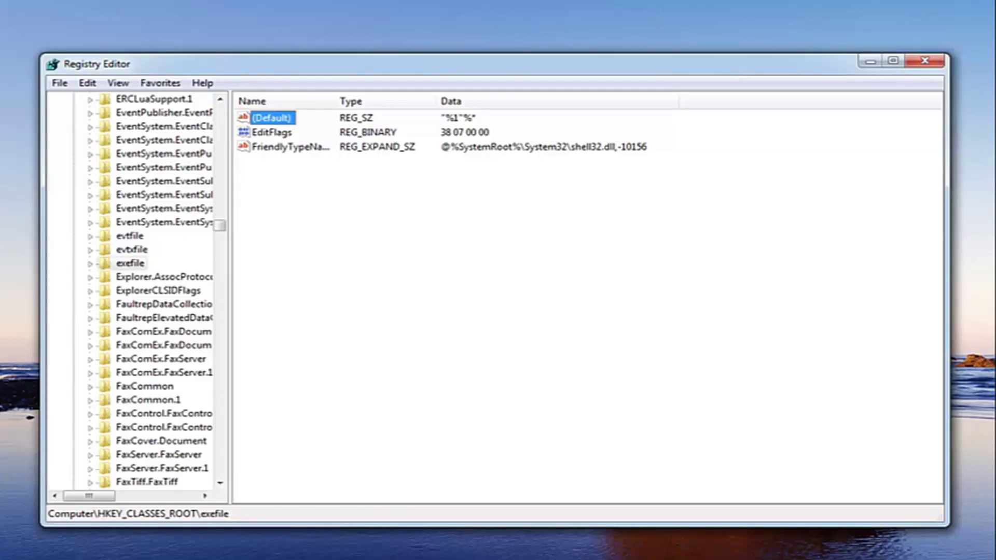
Navigate to HKEY_CLASSES_ROOT\exefile\shell\open to show its (Default) and EditFlags values.
click(91, 264)
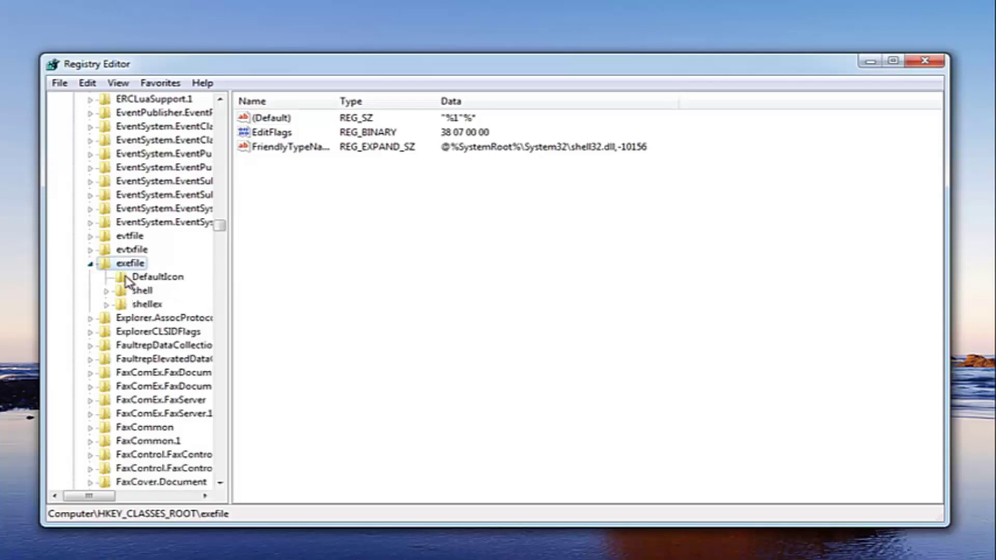
click(107, 292)
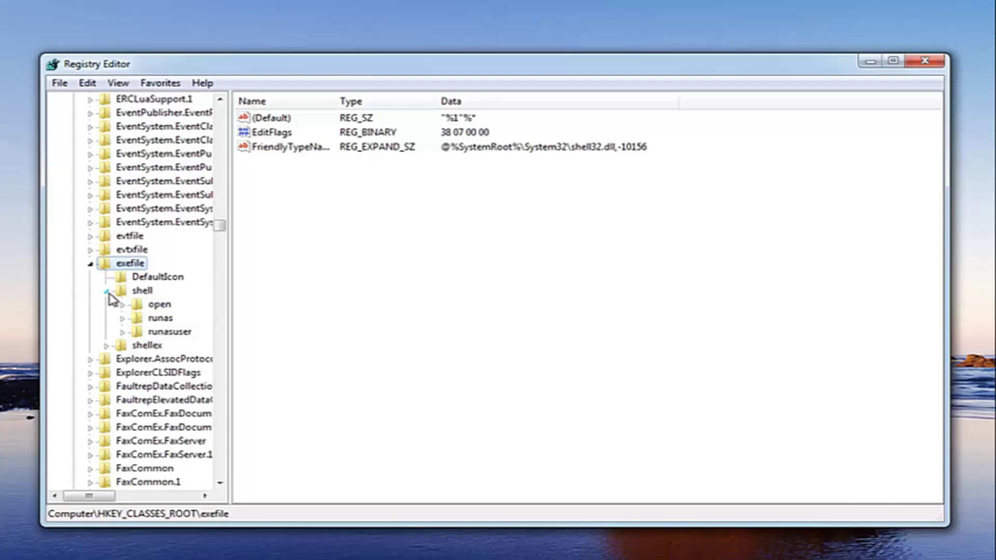
click(120, 305)
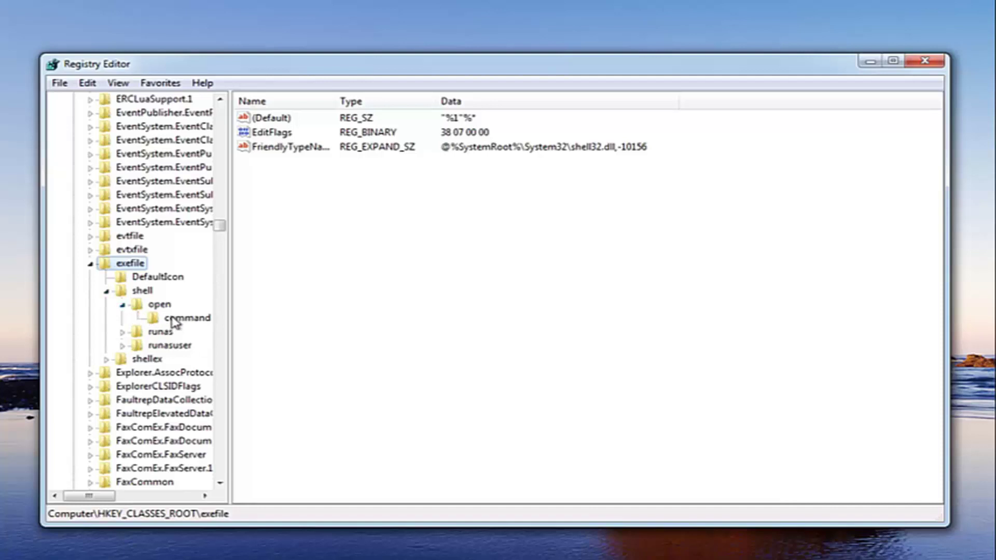
click(153, 305)
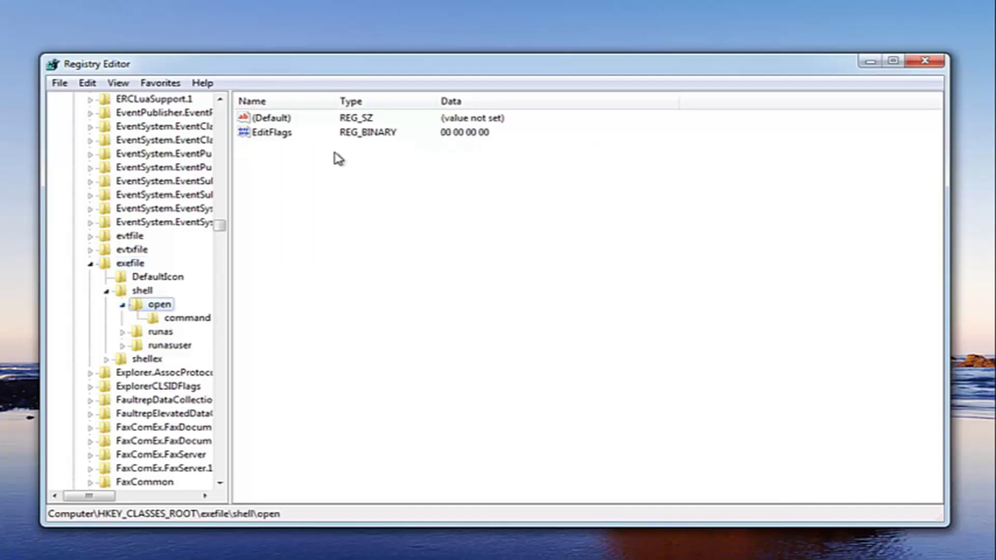
Edit the open key's (Default) value and begin its data with an opening quotation mark.
double_click(272, 120)
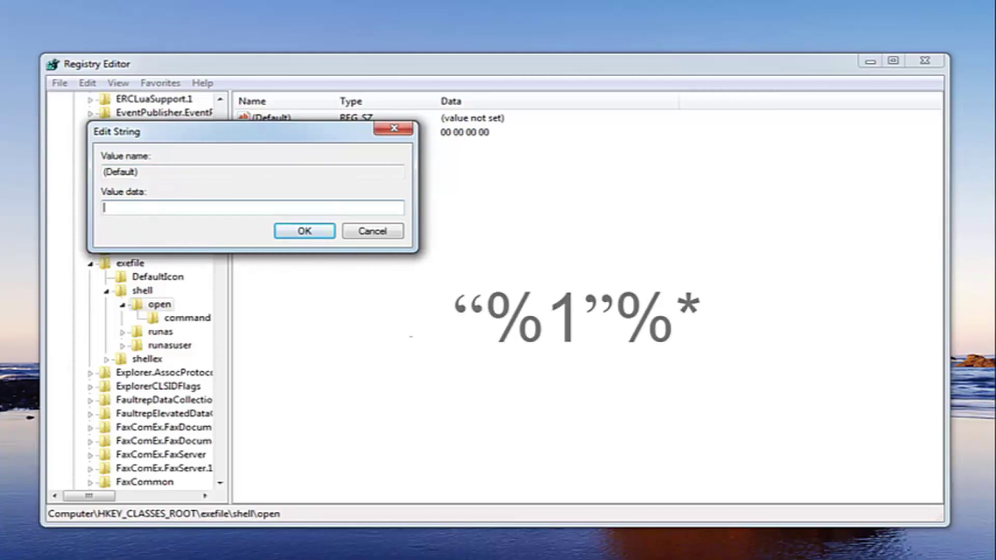
text("%1"%*)
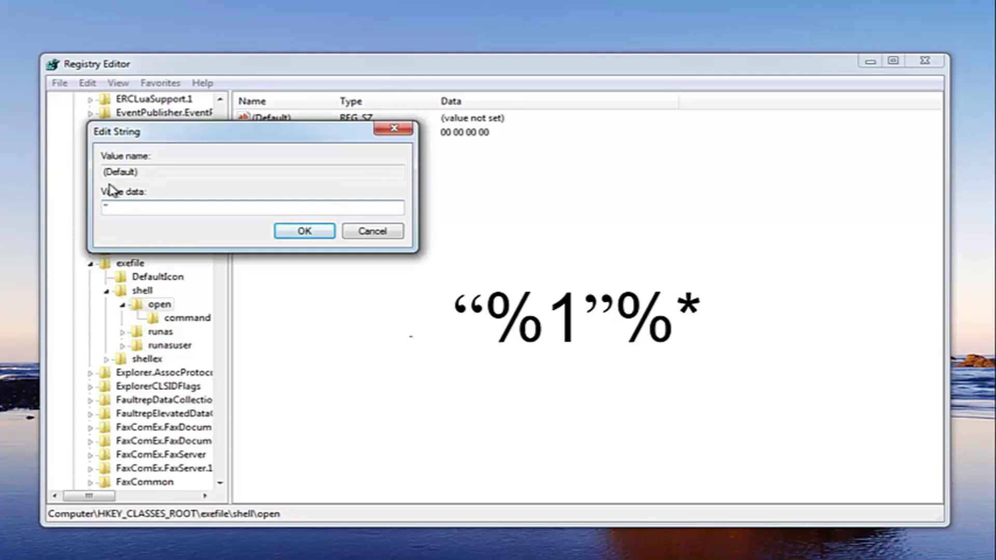
Enter "%1"%* as the (Default) value data of exefile\shell\open and confirm.
text(%1"%*)
click(295, 229)
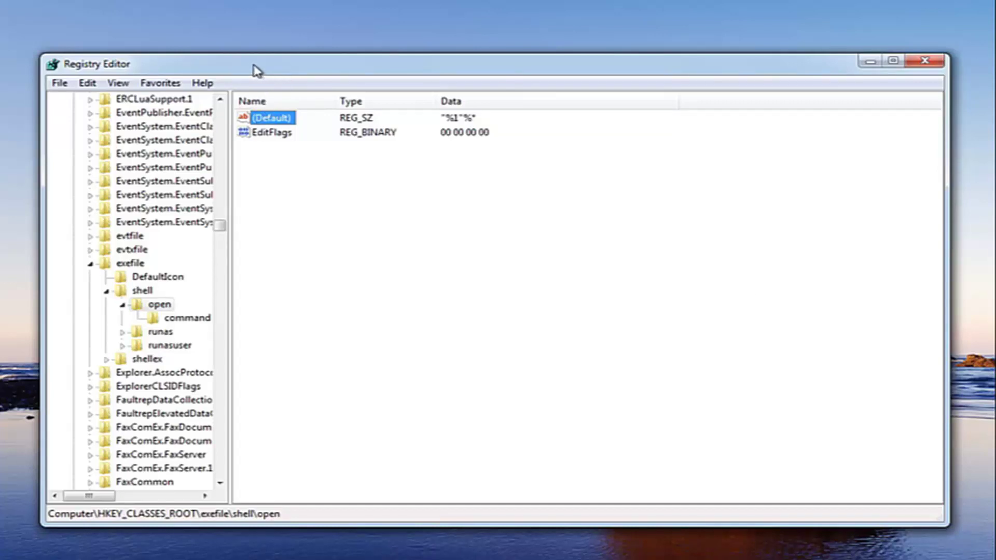
Move the Registry Editor window slightly to the right.
drag(255, 69, 275, 72)
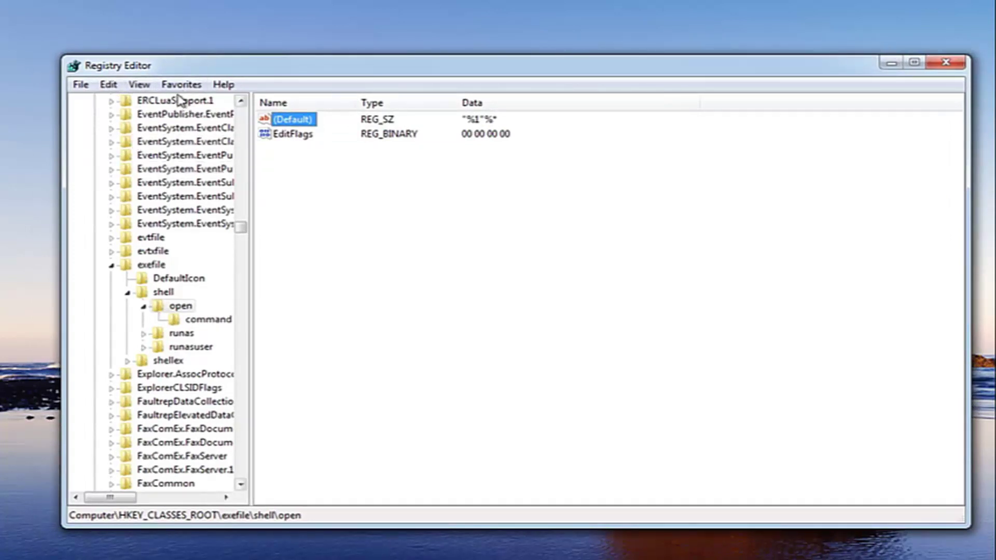
Export the exefile\shell\open branch to a Desktop file named backup.
click(79, 86)
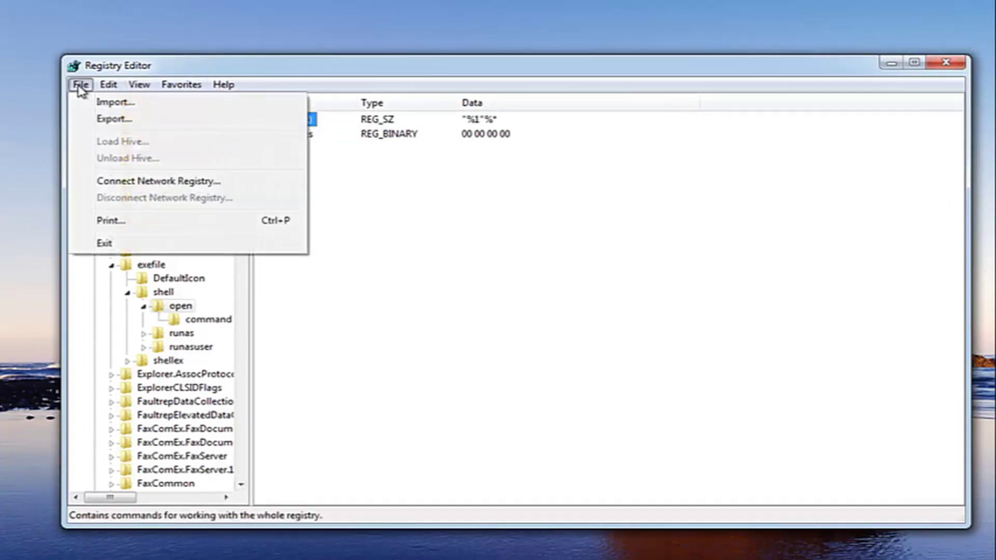
click(106, 120)
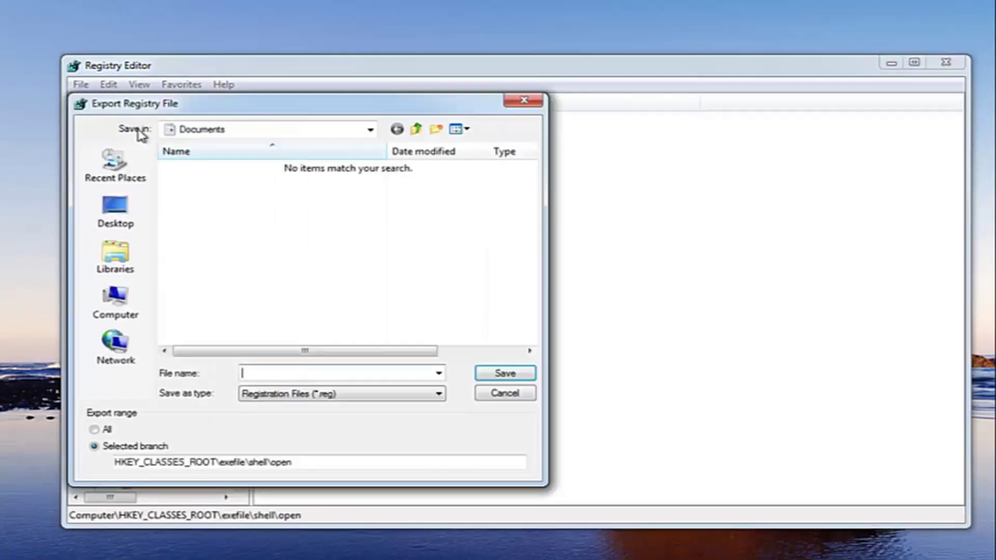
click(115, 220)
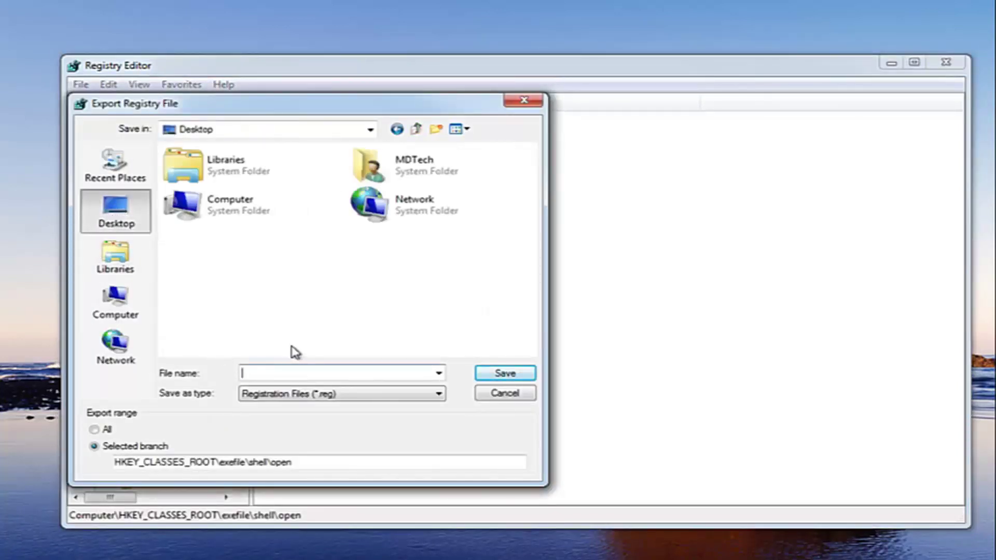
text(backup)
key(Return)
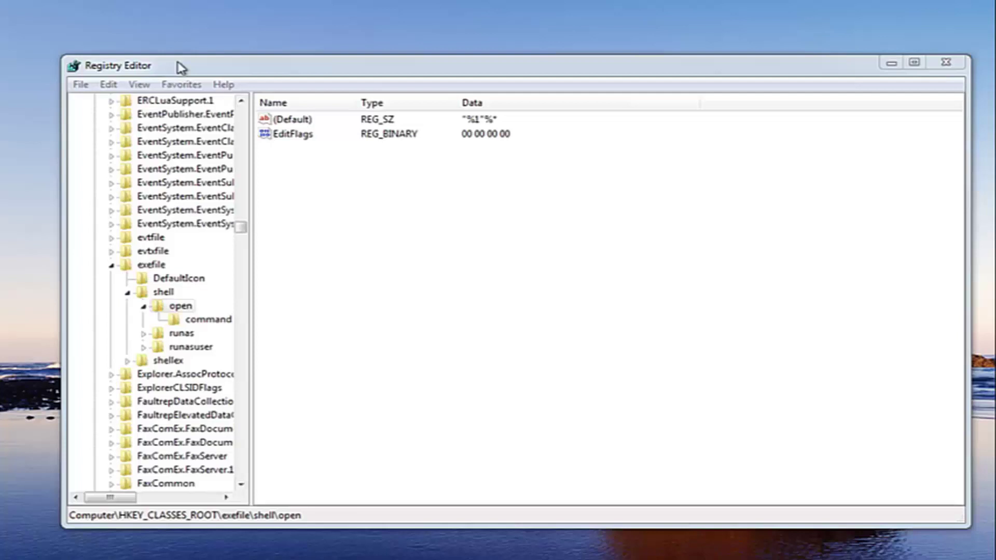
Re-import backup.reg from the Desktop through File > Import and close the confirmation message.
drag(178, 67, 229, 67)
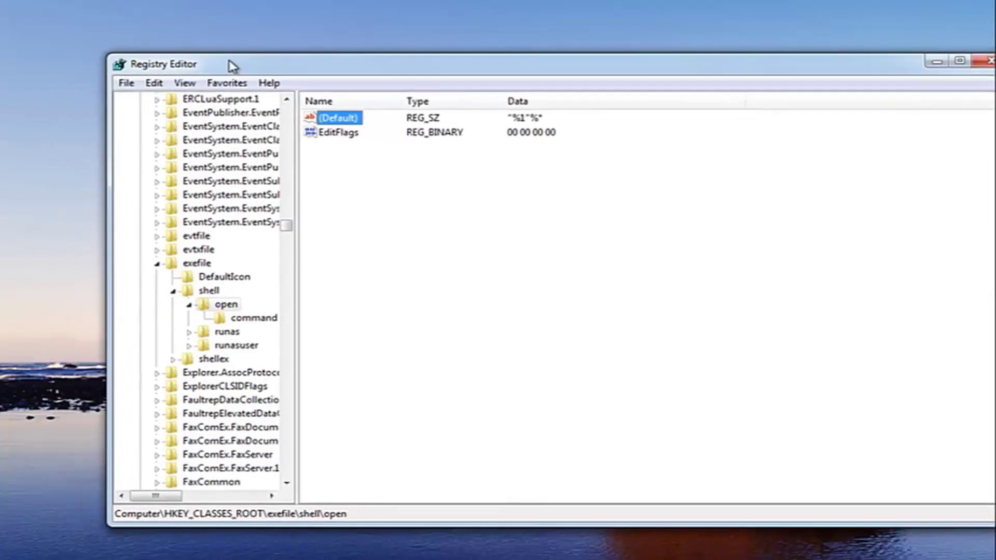
click(126, 86)
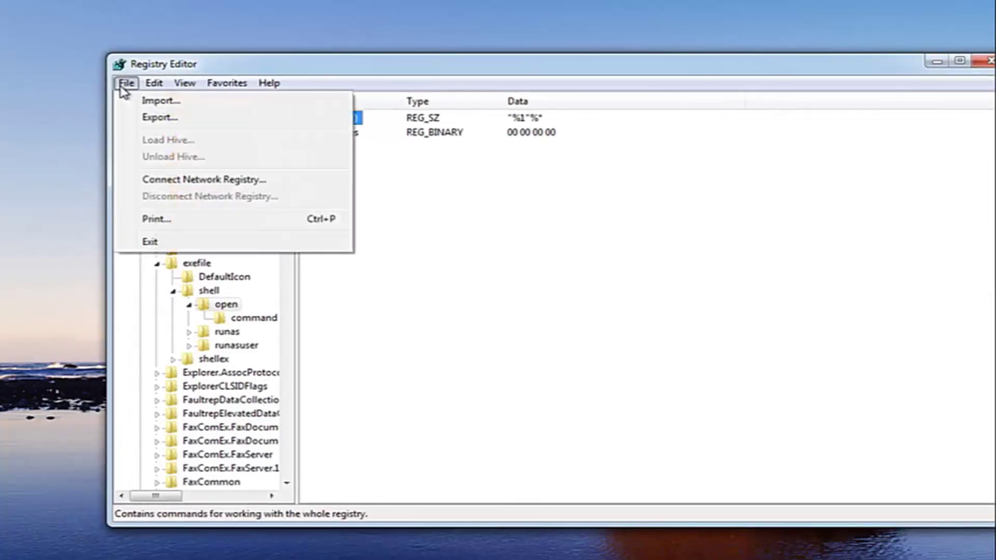
click(153, 102)
click(319, 281)
double_click(319, 280)
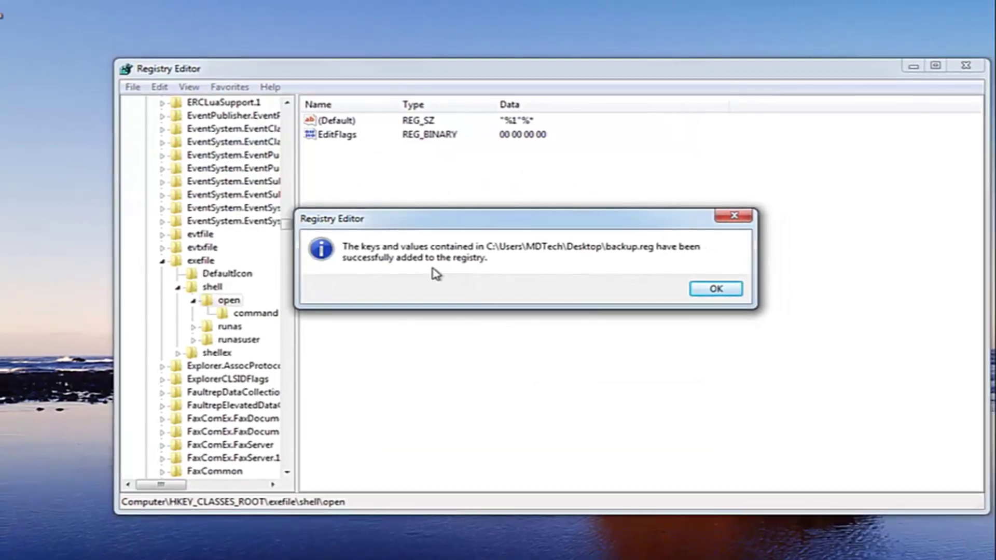
click(720, 215)
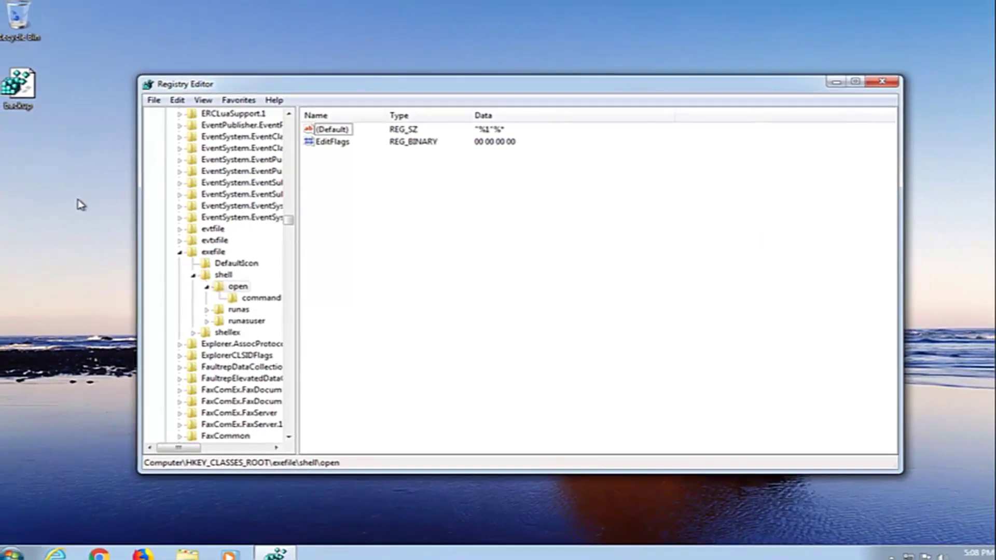
Move the Desktop backup file to the Recycle Bin and close Registry Editor.
click(15, 83)
key(Delete)
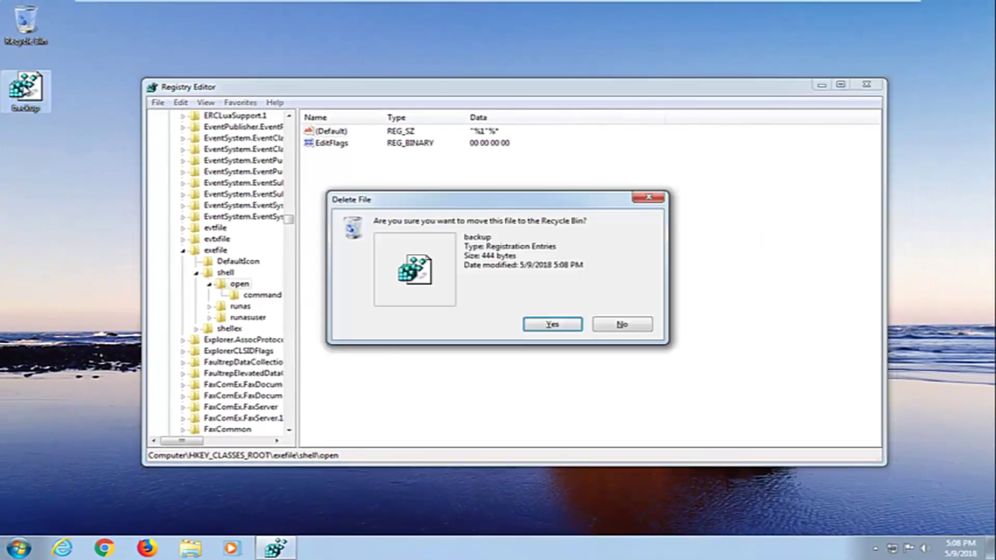
click(546, 329)
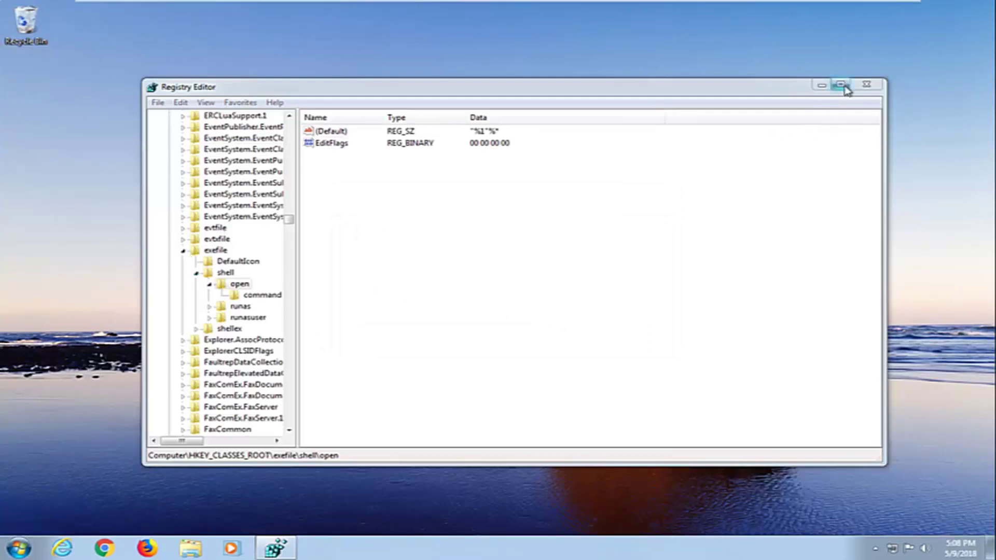
click(866, 85)
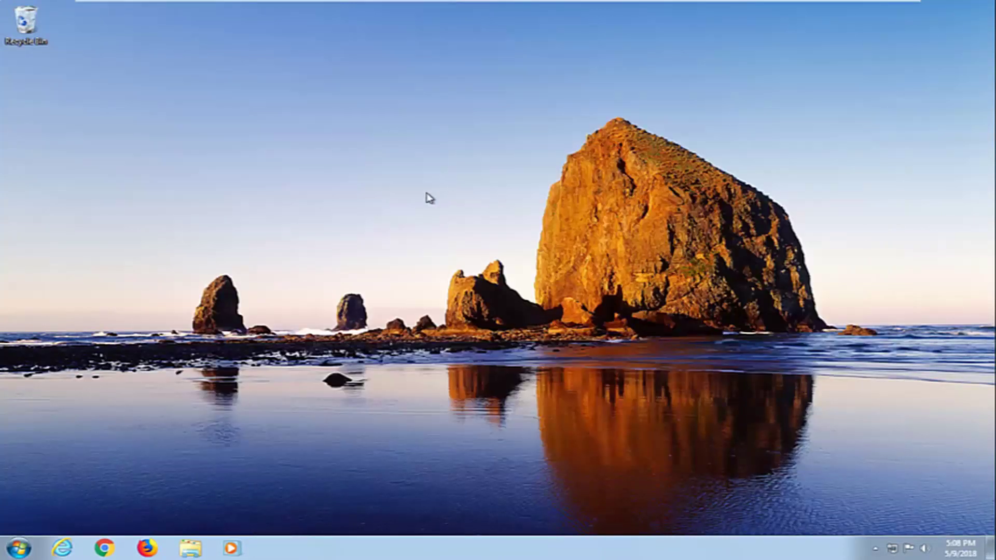